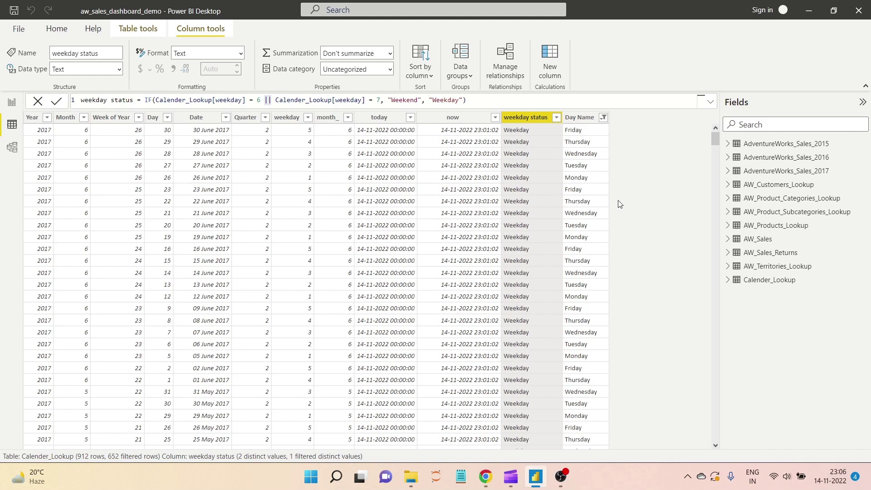
Step: Open the AW_Customers_Lookup table and clear the filter on its TotalChildren column
click(770, 190)
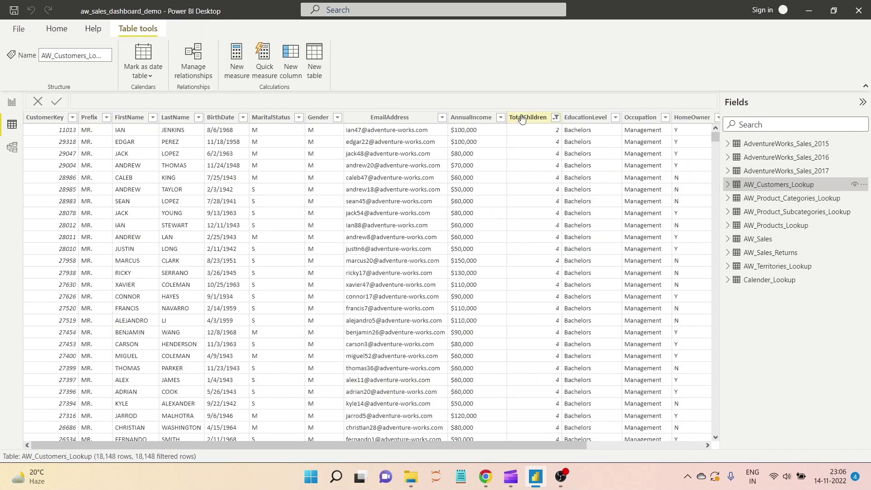
right_click(522, 119)
click(573, 185)
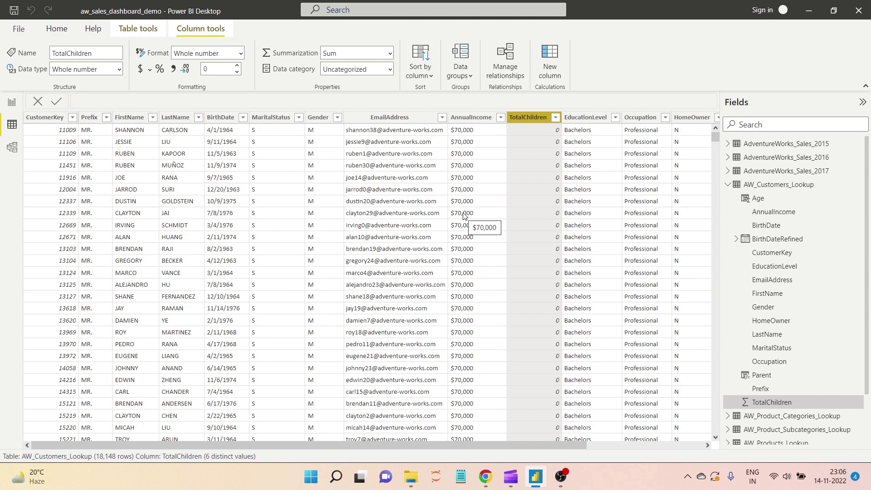
Step: Add a calculated column named FullName to AW_Customers_Lookup and start its formula with the CONCATENATE function
click(119, 118)
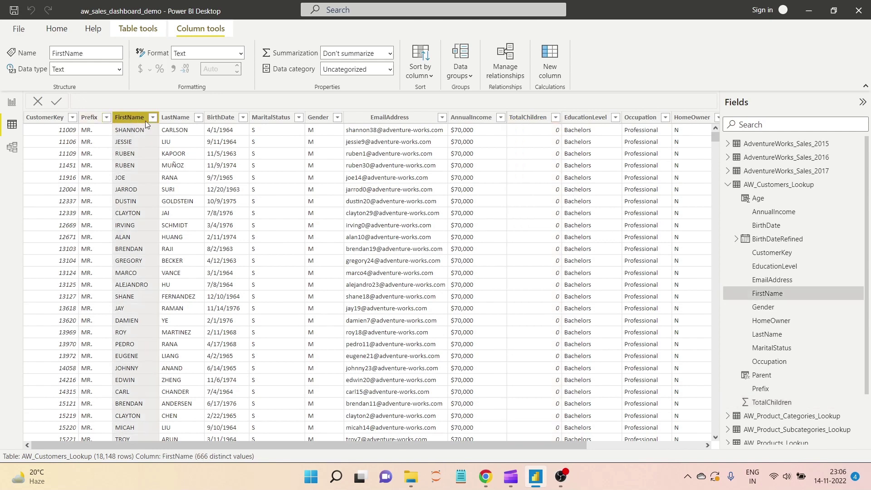
click(179, 126)
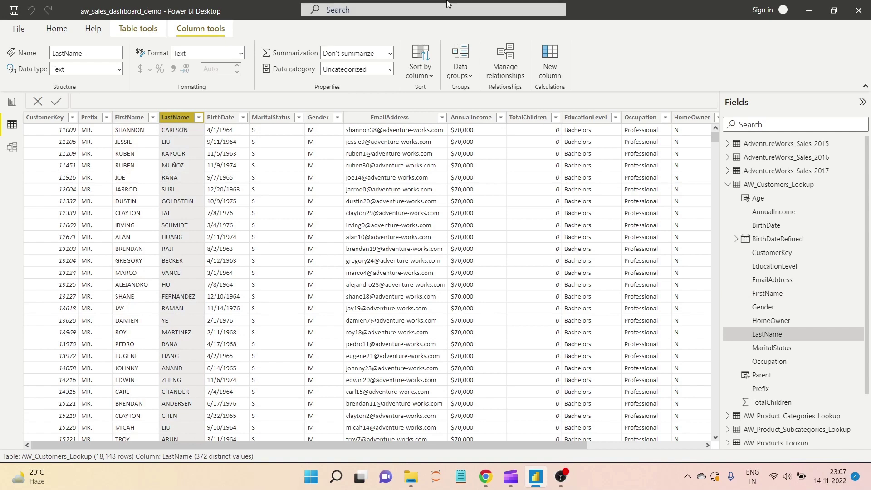
click(550, 56)
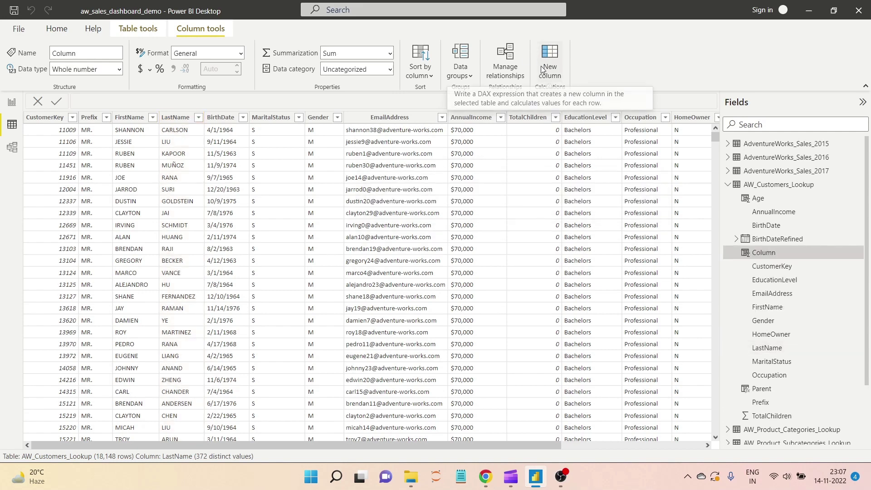
double_click(89, 100)
text(FullName =)
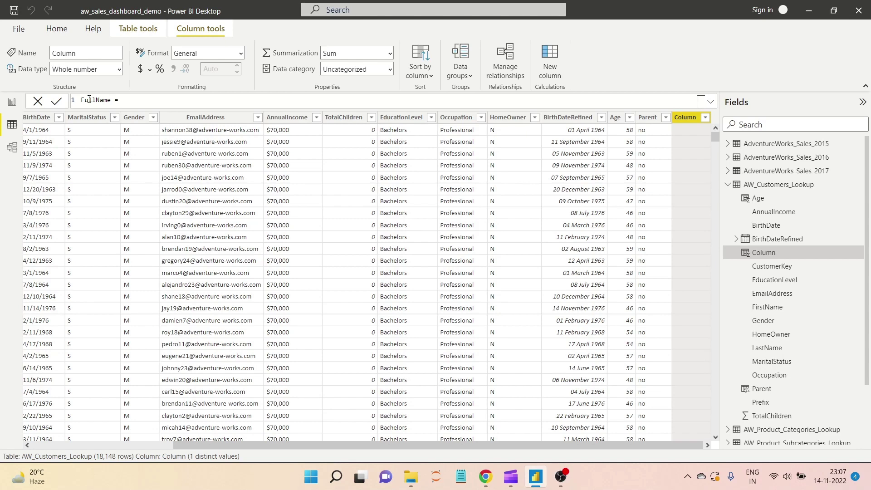
text(concate)
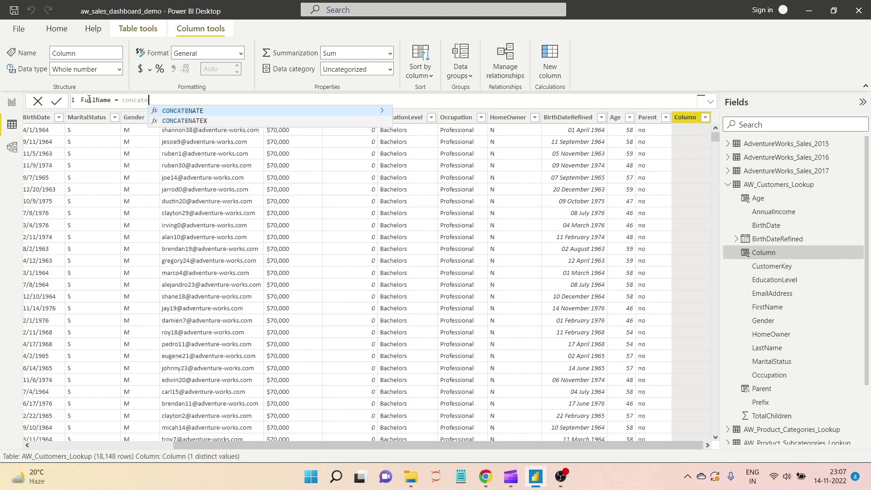
key(Tab)
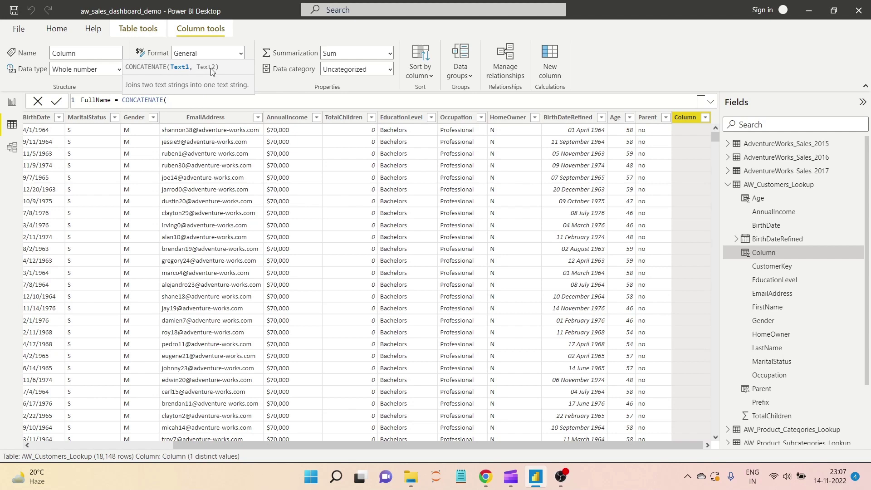
Step: Complete the CONCATENATE formula with AW_Customers_Lookup[FirstName] and AW_Customers_Lookup[LastName] as its two texts, and commit it
scroll(174, 193, left, 5)
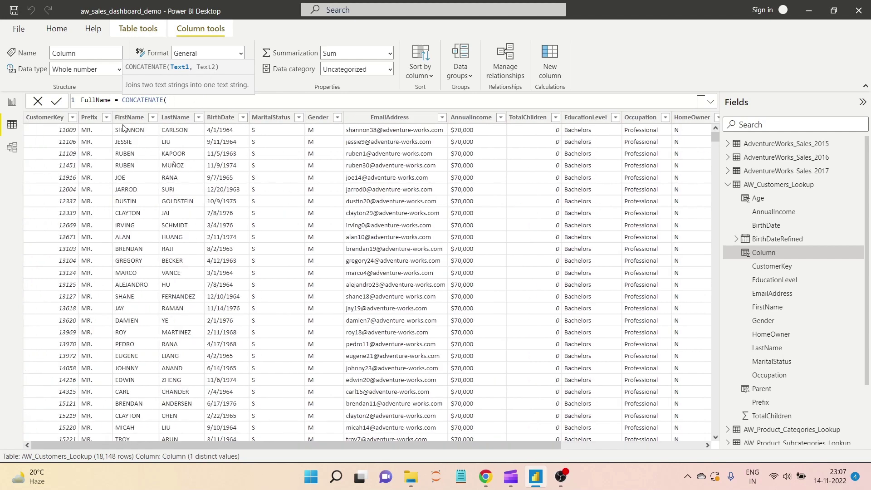
text(first)
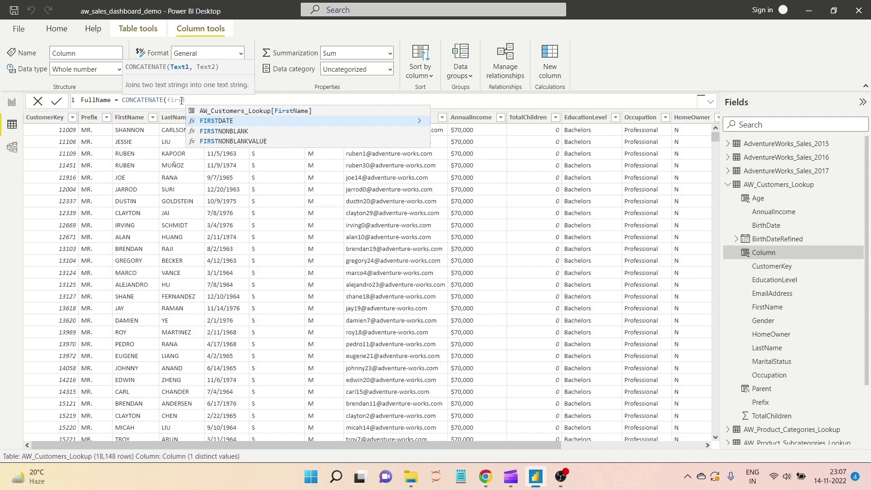
key(Up)
key(Tab)
text(,)
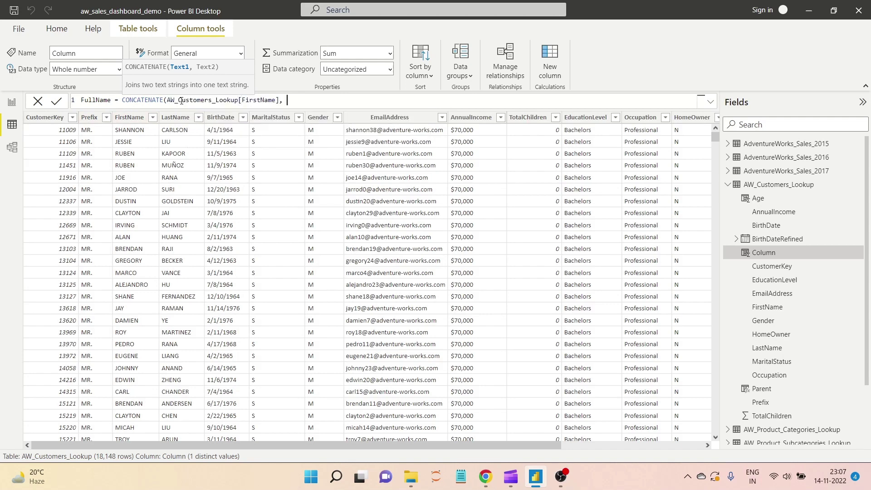
text( ls)
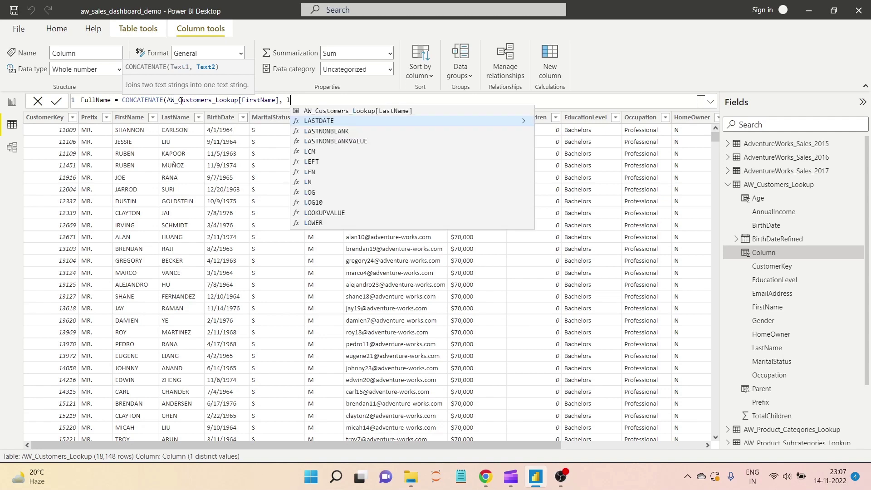
key(BackSpace)
text(ast)
key(Up)
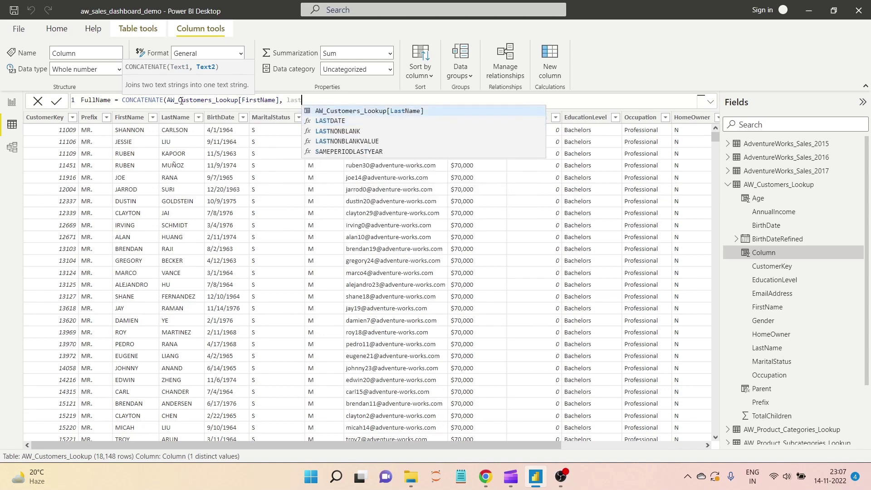
key(Tab)
text())
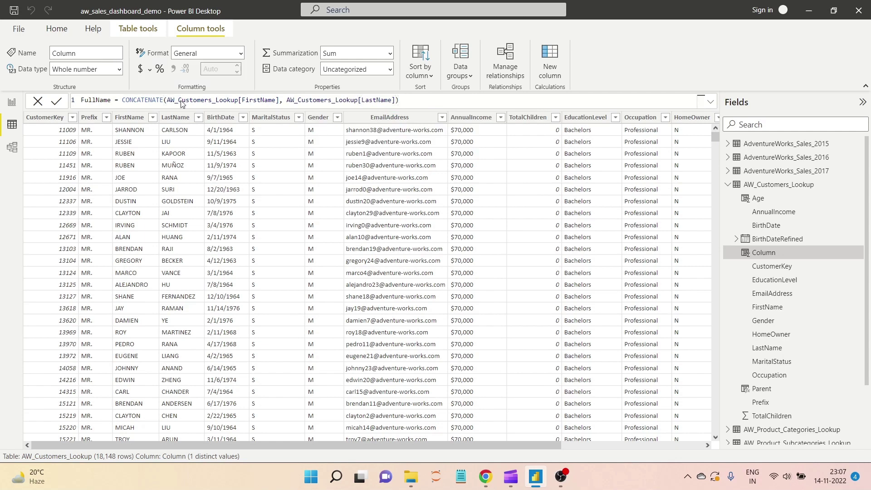
key(Return)
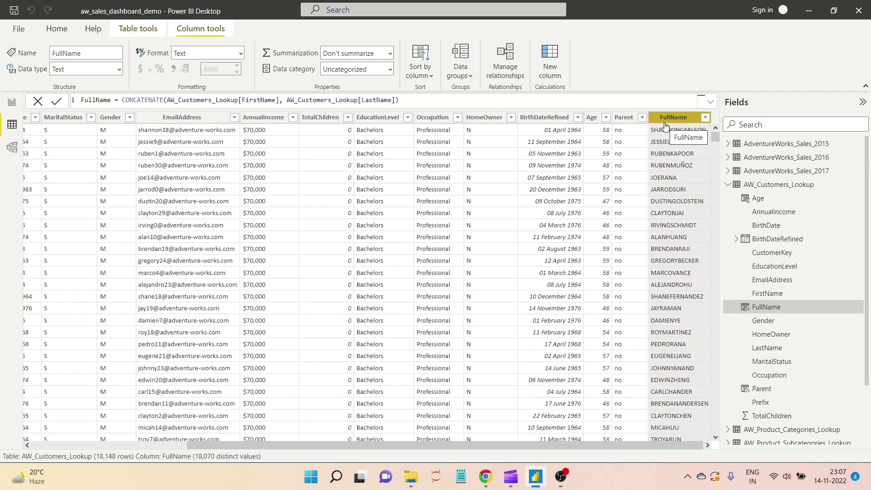
drag(122, 100, 400, 100)
click(283, 96)
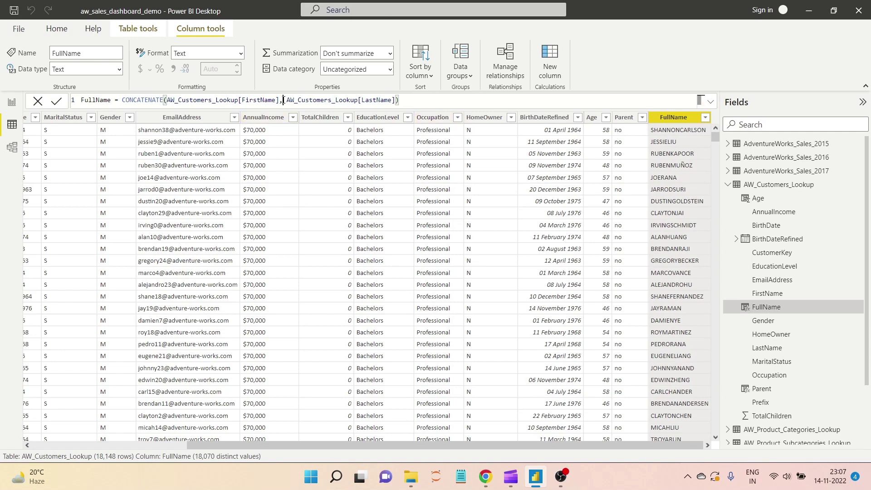
click(167, 100)
drag(167, 100, 283, 100)
Step: Replace the whole FullName expression with a freshly started CONCATENATE call
drag(431, 100, 123, 100)
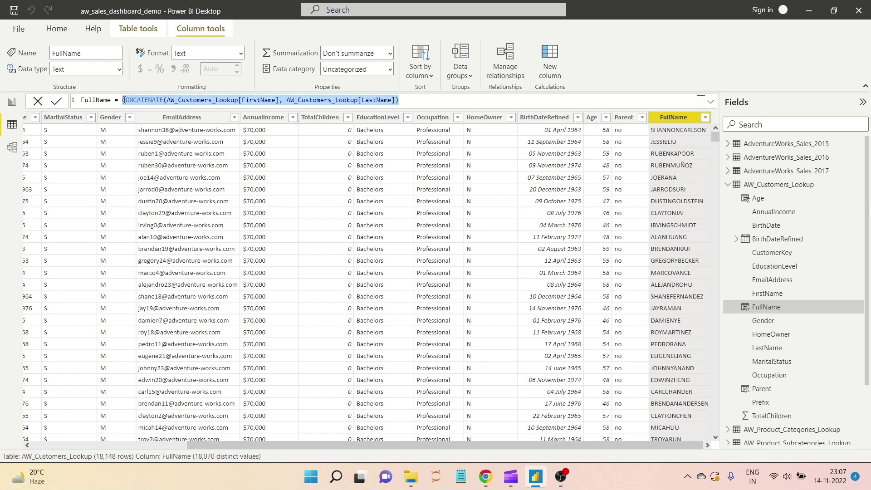
text(can)
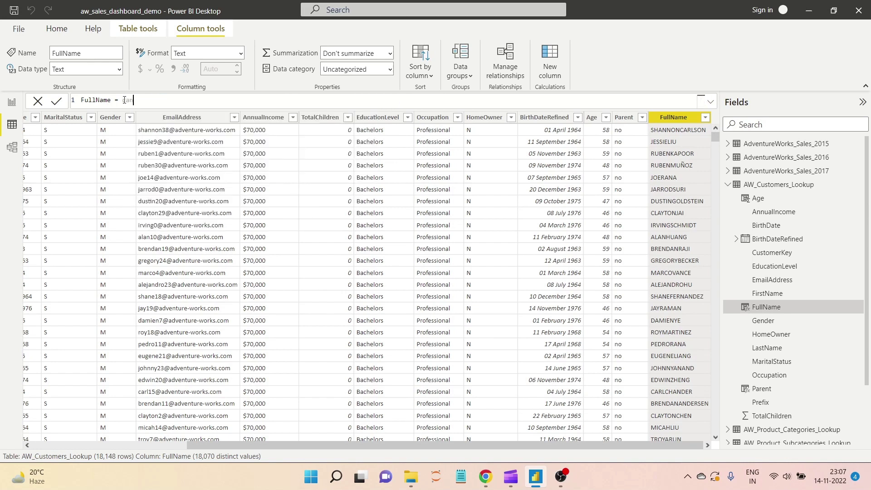
key(BackSpace)
key(BackSpace)
text(oncate)
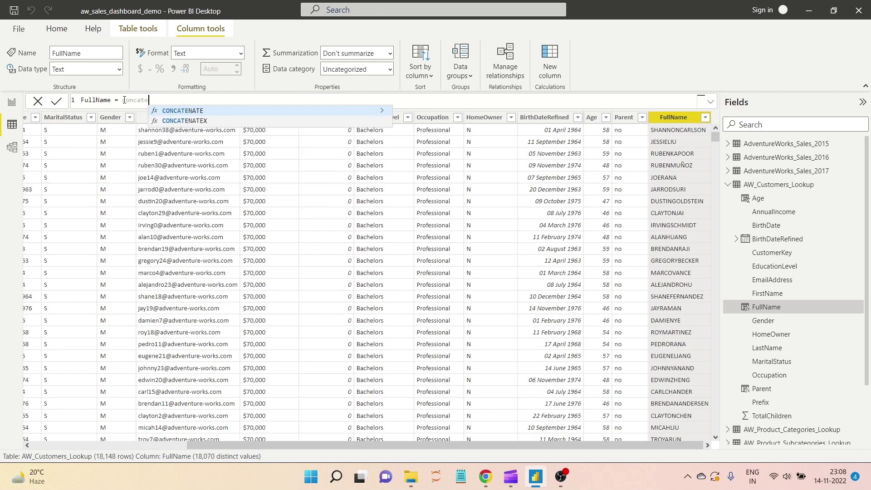
key(Tab)
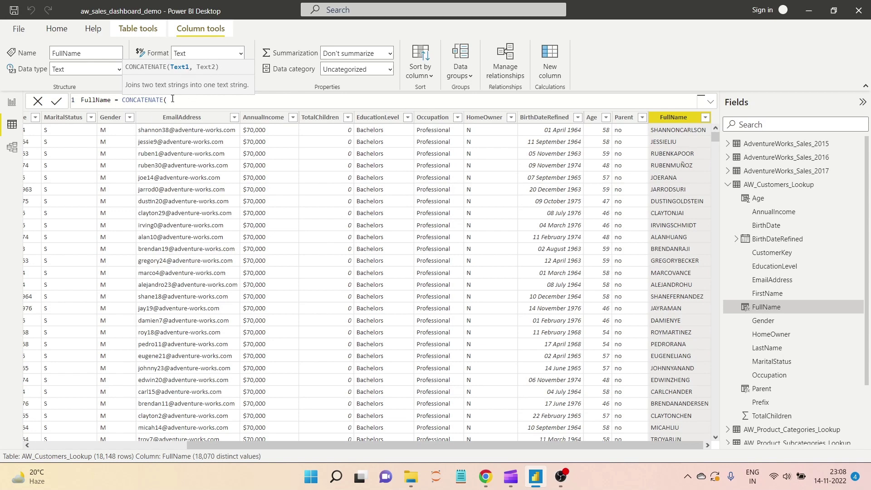
Step: Remove CONCATENATE from the FullName formula and start the expression with AW_Customers_Lookup[FirstName] instead
drag(212, 104, 122, 101)
key(BackSpace)
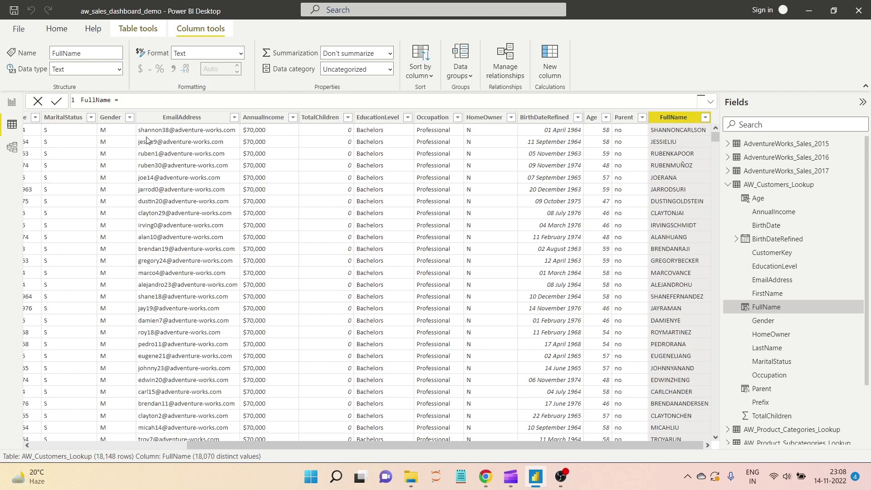
scroll(241, 203, left, 10)
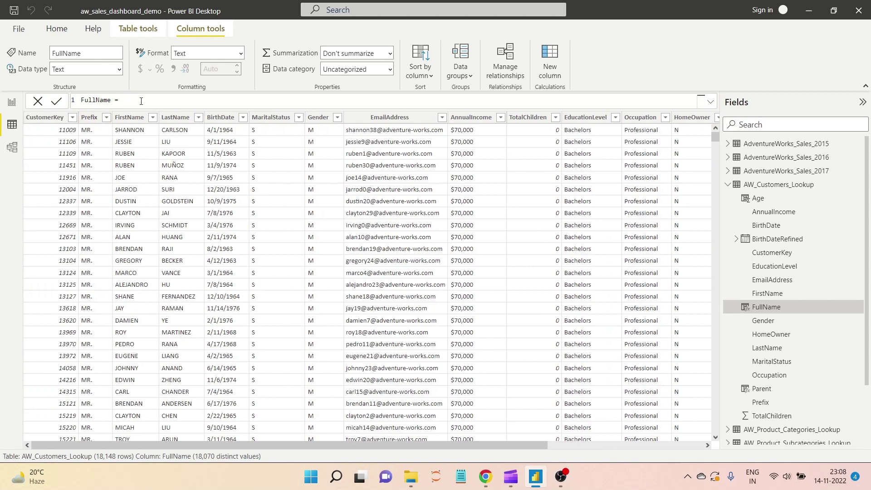
text(first)
key(Up)
key(Tab)
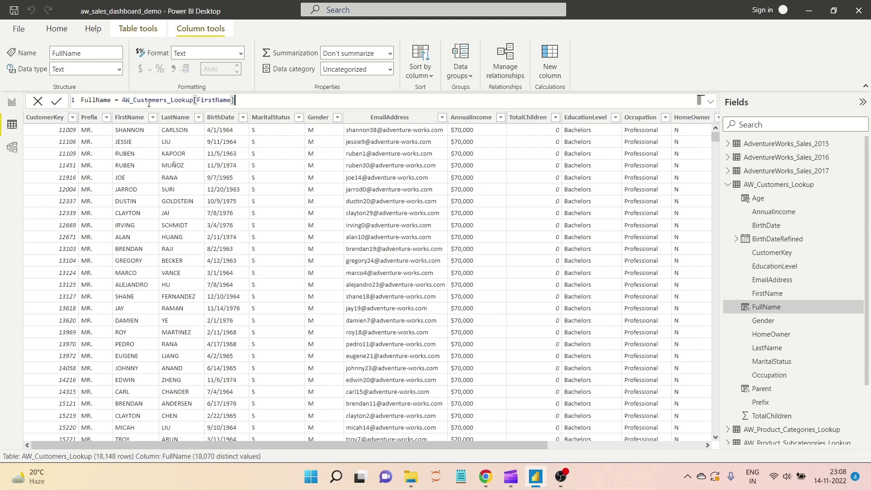
Step: Append & " " & AW_Customers_Lookup[LastName] to the FullName expression and commit the formula
text(&)
text(")
text( & last)
key(Up)
key(Tab)
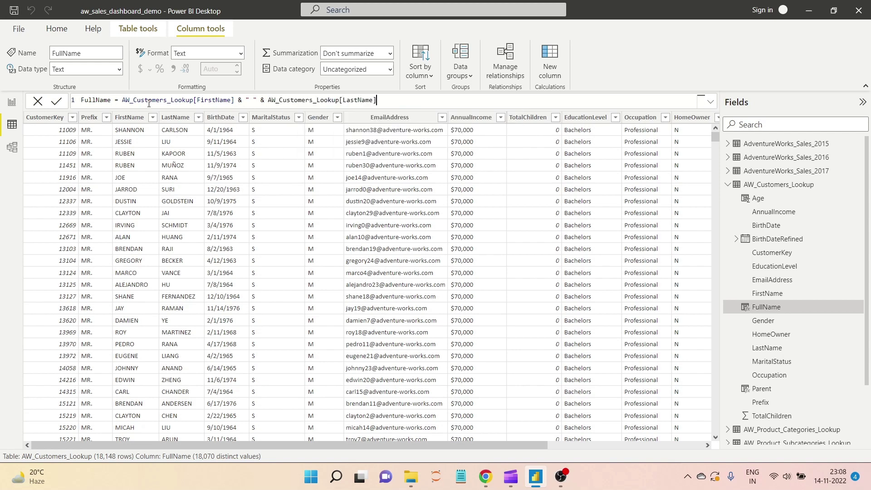
drag(121, 99, 442, 101)
click(442, 102)
click(57, 101)
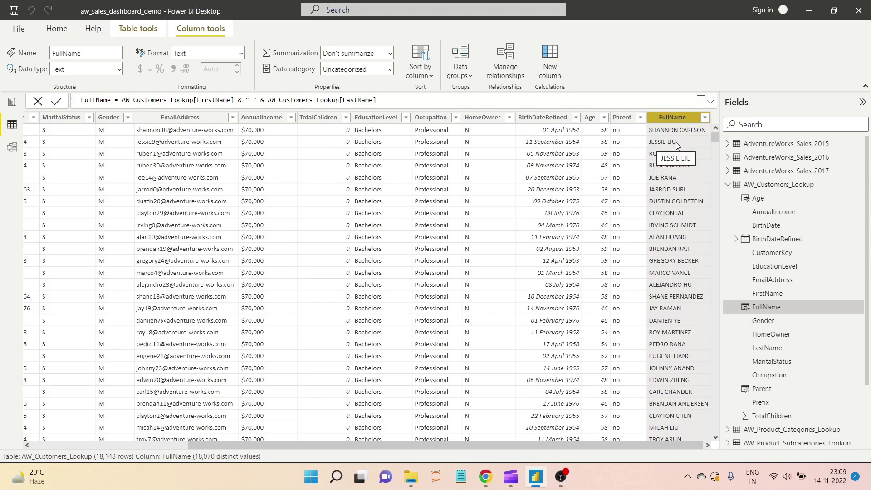
scroll(546, 211, left, 5)
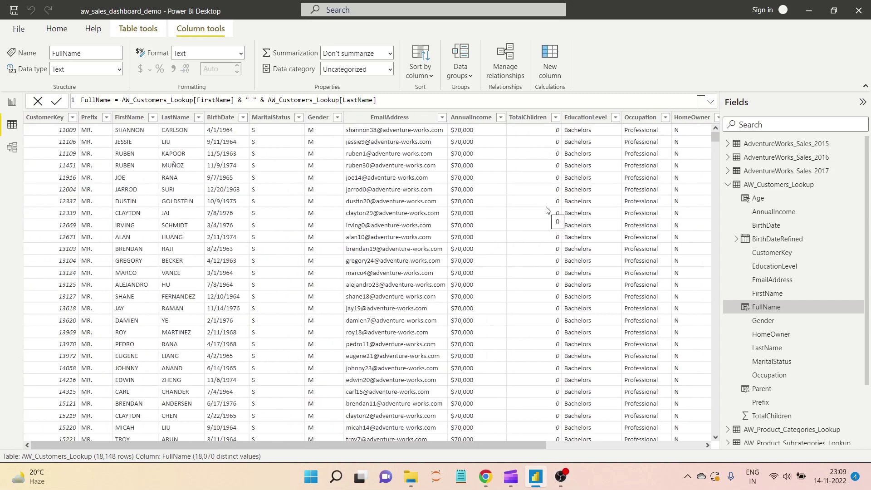
scroll(547, 211, right, 5)
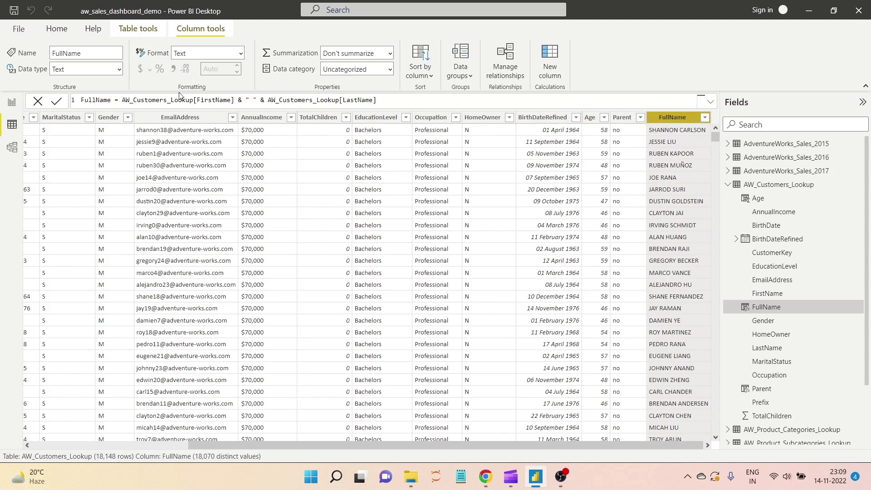
drag(122, 100, 427, 100)
click(436, 100)
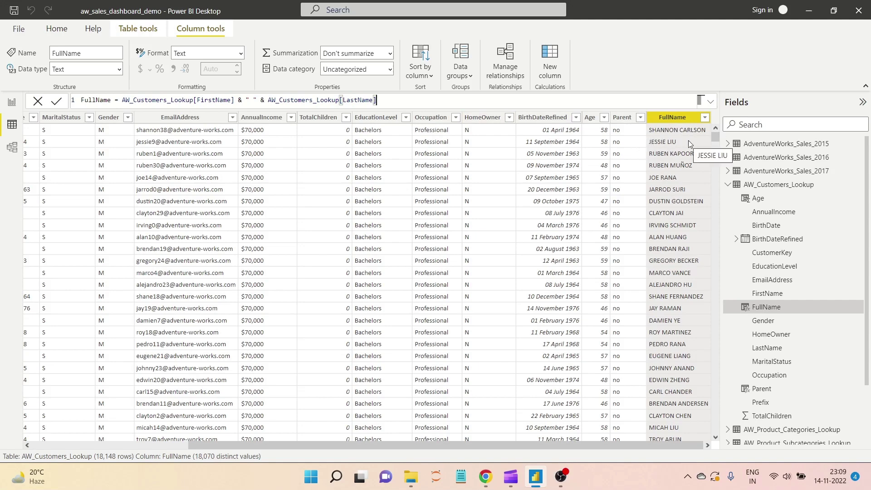
Step: Wrap the entire FullName expression in the LOWER function and commit the formula
click(126, 100)
text(LOWER()
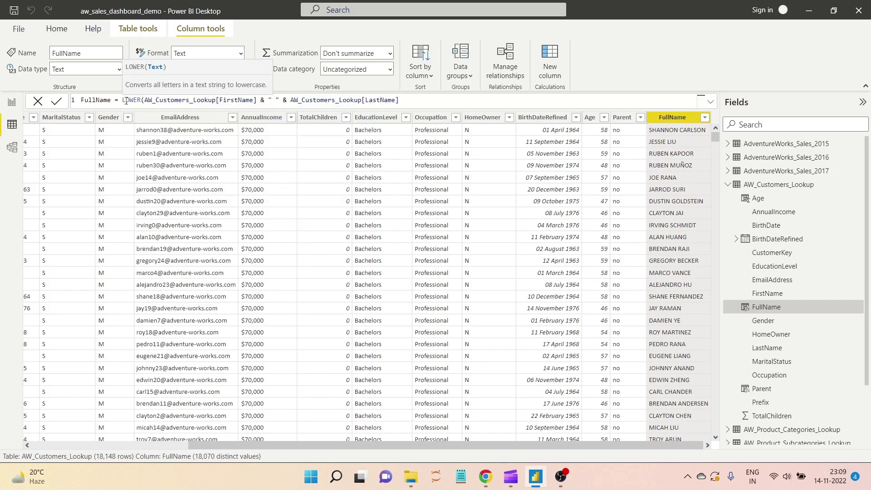
key(shift+End)
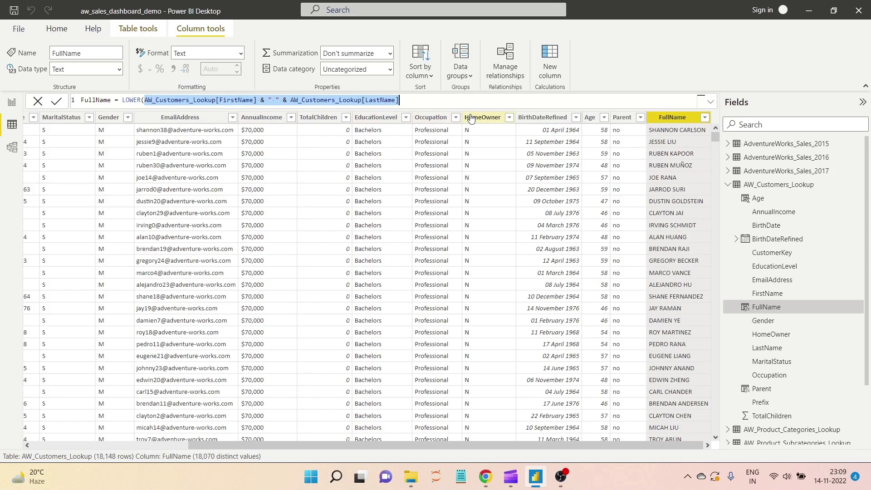
click(426, 101)
text())
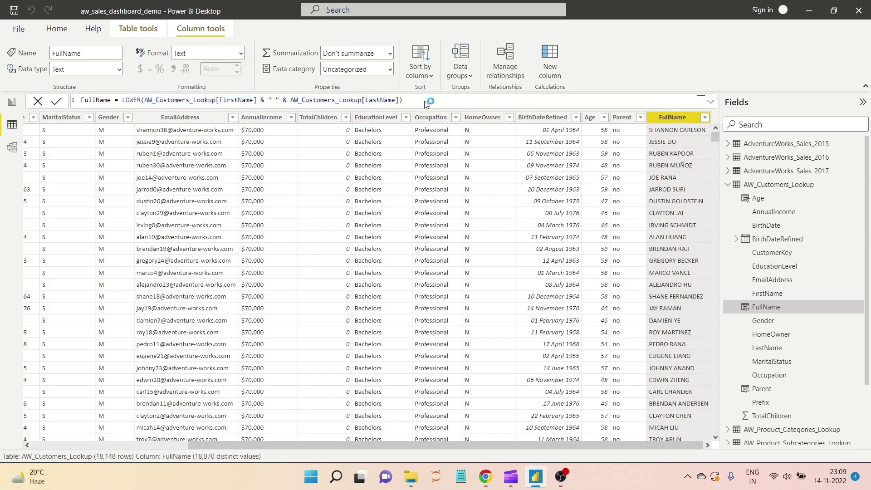
key(Return)
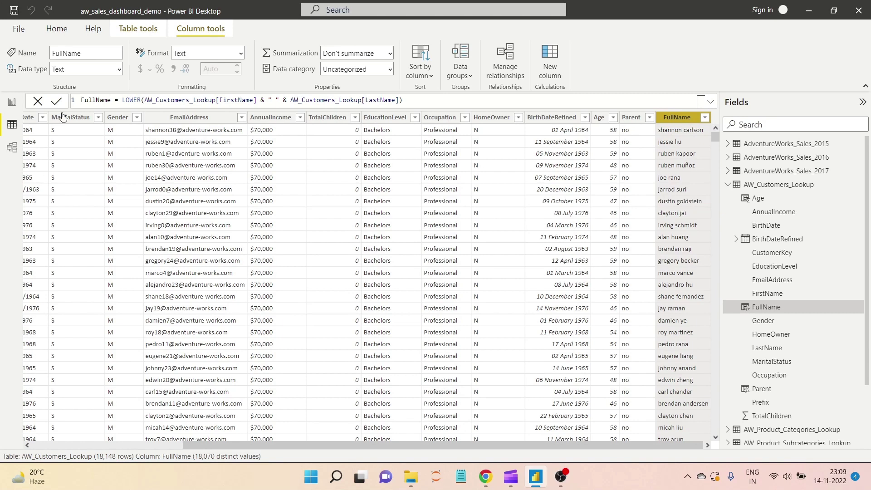
Step: Wrap the existing LOWER expression of the FullName column in the UPPER function and commit the formula
double_click(136, 100)
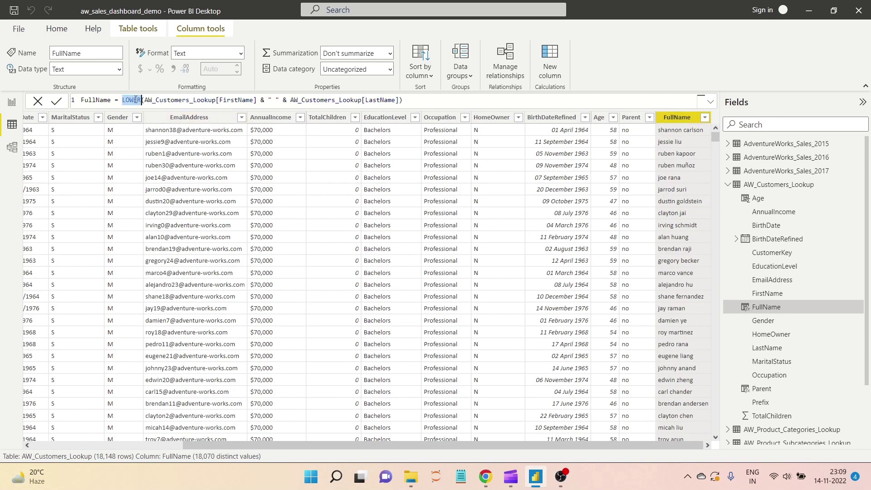
click(474, 99)
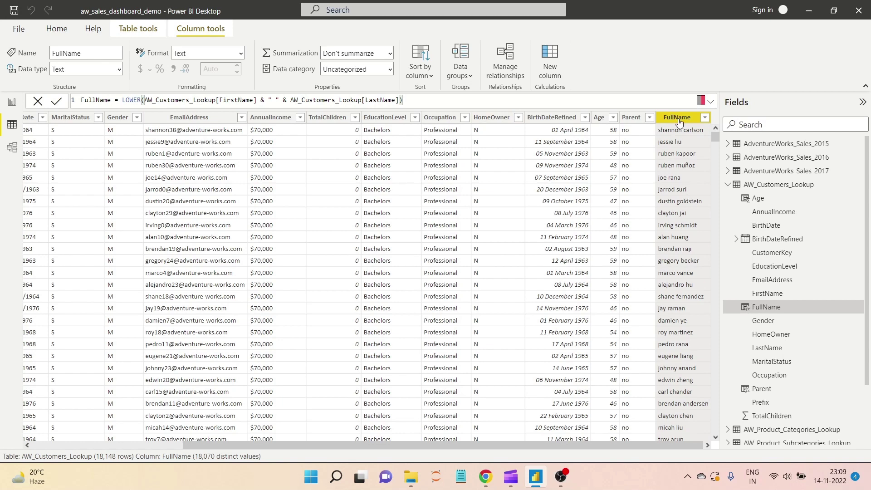
click(123, 100)
text(UPPER()
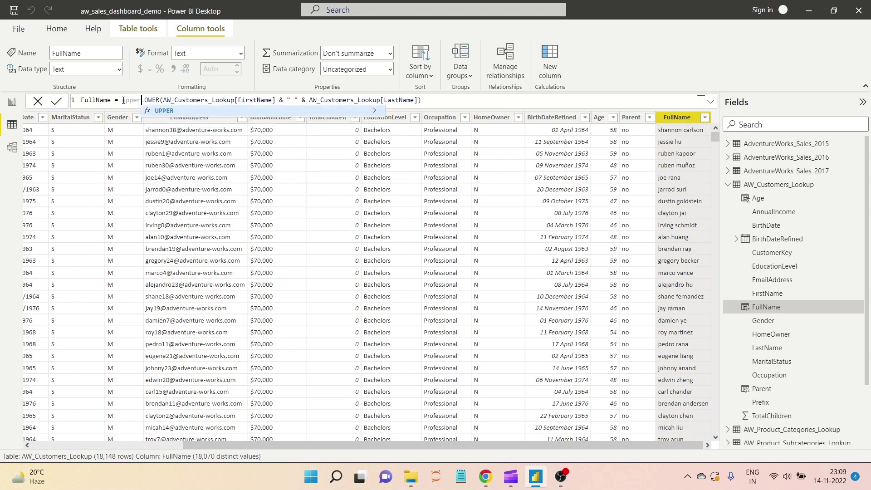
click(464, 100)
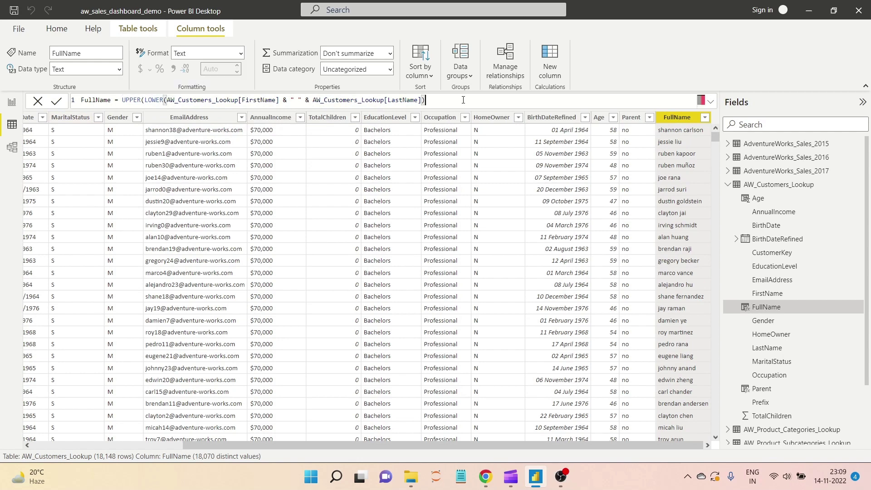
text())
key(Return)
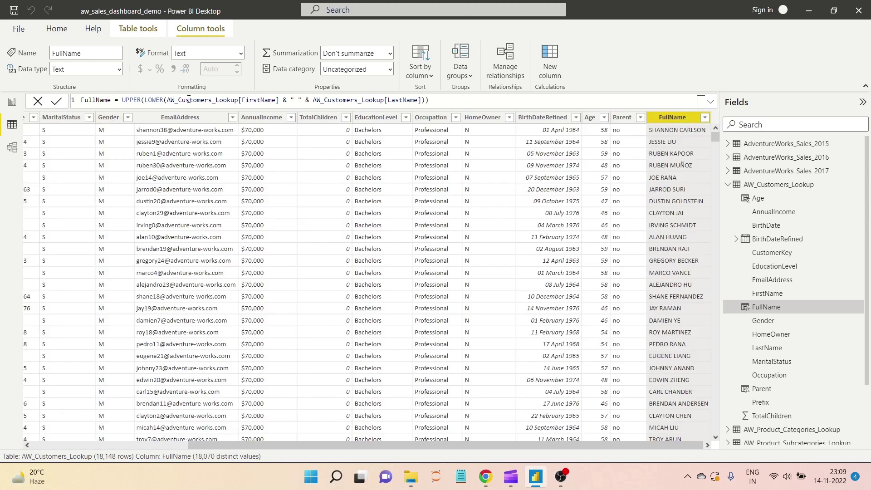
drag(167, 101, 422, 101)
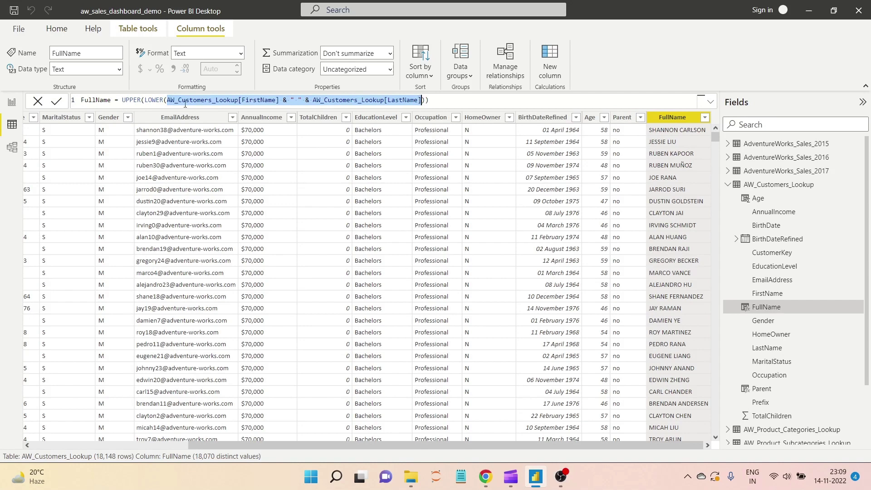
drag(146, 100, 425, 100)
click(456, 98)
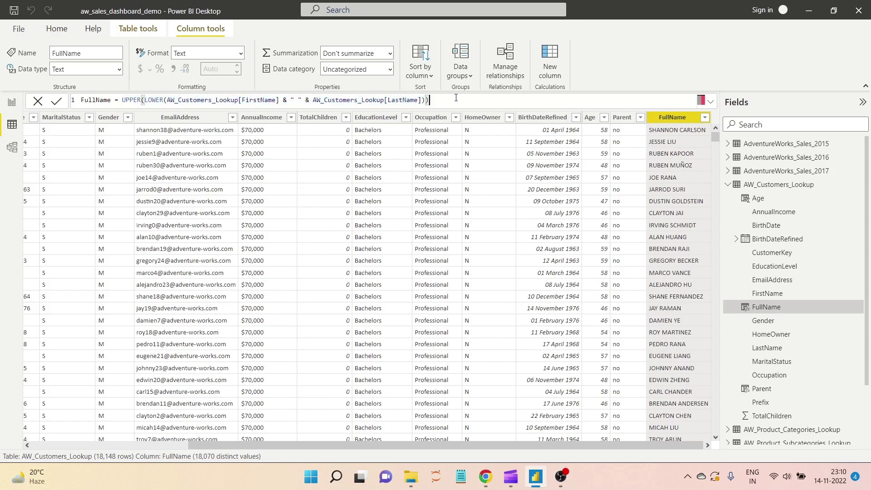
Step: Delete the UPPER call with its opening parenthesis and the LOWER function name from the FullName formula
double_click(132, 100)
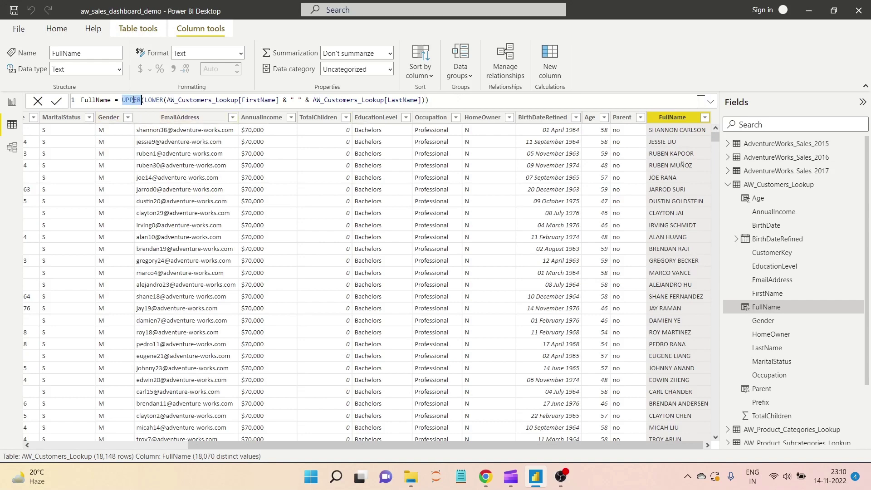
key(Delete)
key(Delete)
key(Delete)
key(Delete)
key(Delete)
key(Delete)
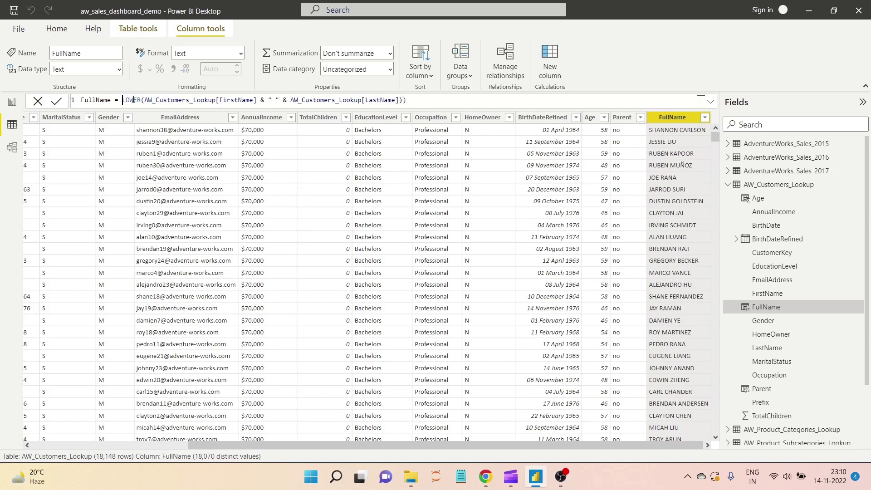
key(Delete)
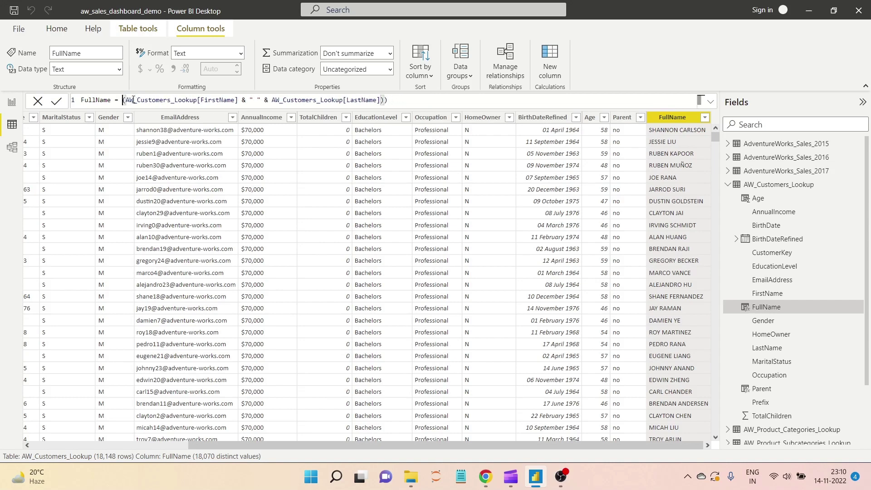
text(pro)
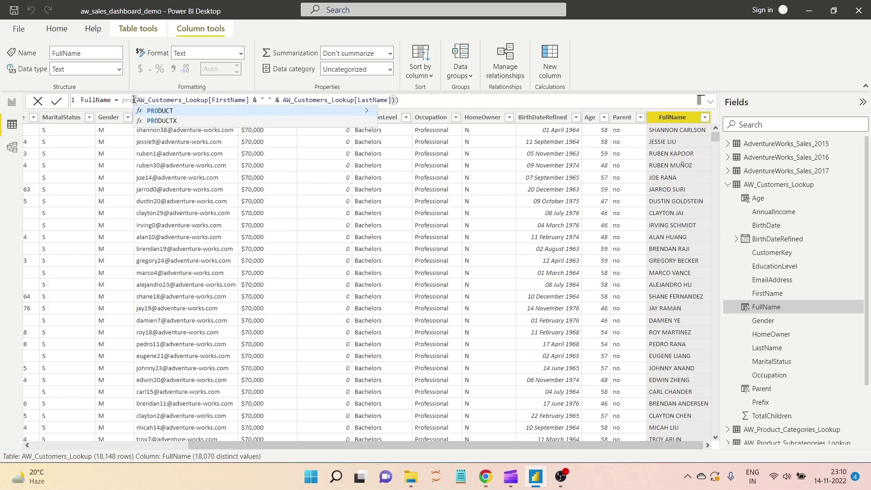
text(per)
key(BackSpace)
key(BackSpace)
key(BackSpace)
key(BackSpace)
key(BackSpace)
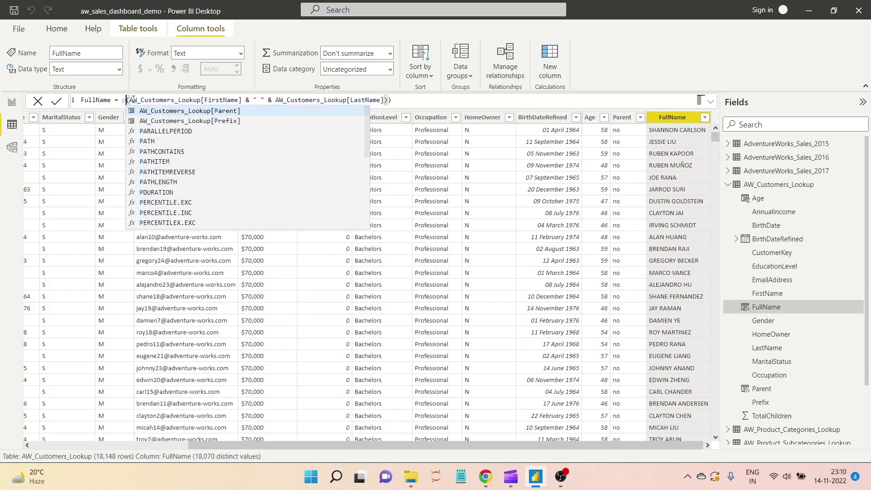
key(BackSpace)
text(pr)
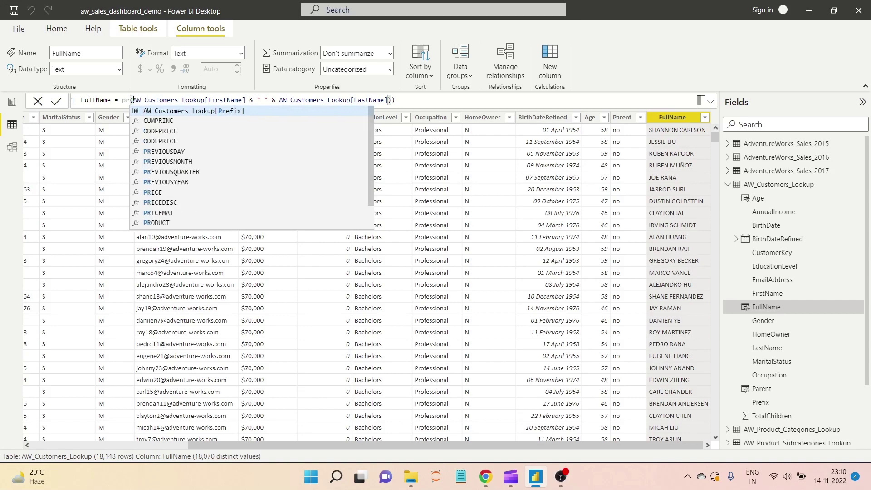
key(BackSpace)
key(BackSpace)
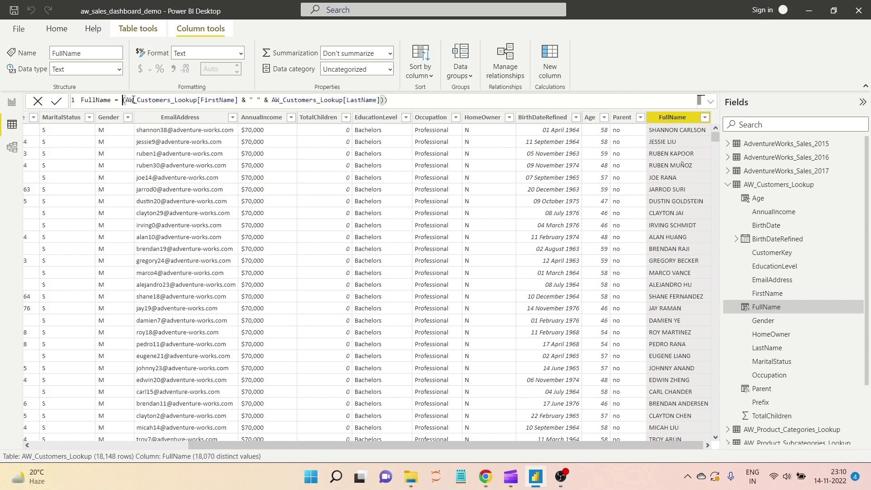
Step: Remove the surplus closing parenthesis from the end of the FullName formula
click(409, 102)
key(BackSpace)
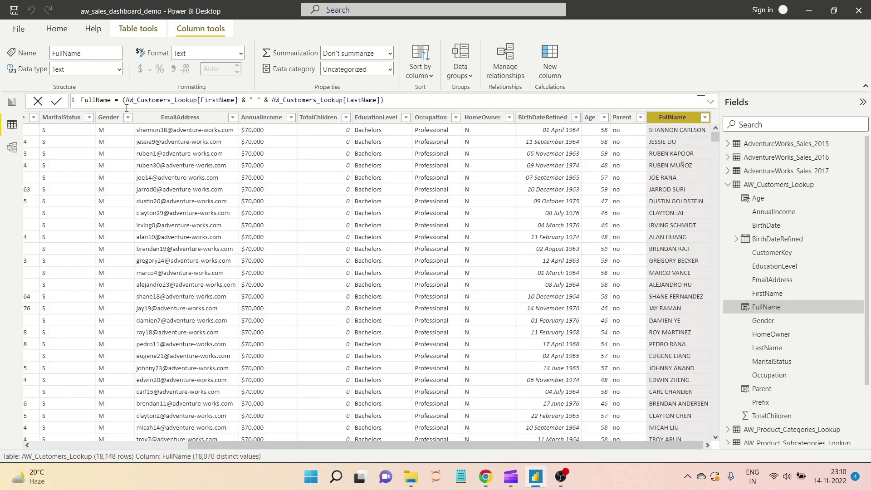
drag(122, 100, 386, 101)
click(424, 104)
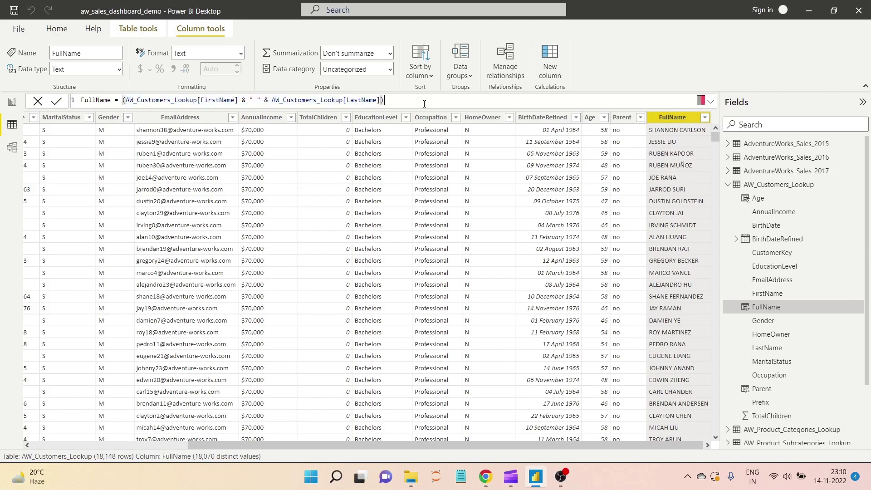
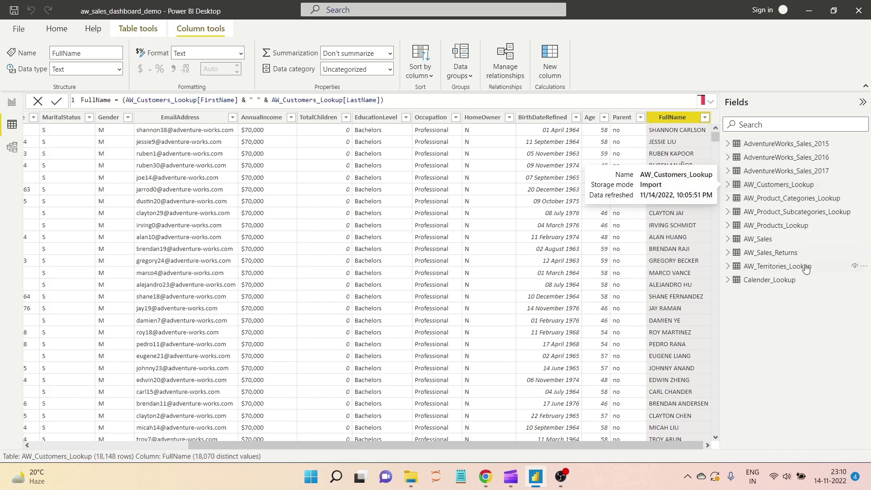
Step: In the Calender_Lookup table, clear the filter on the Day Name column and add a new calculated column
click(779, 280)
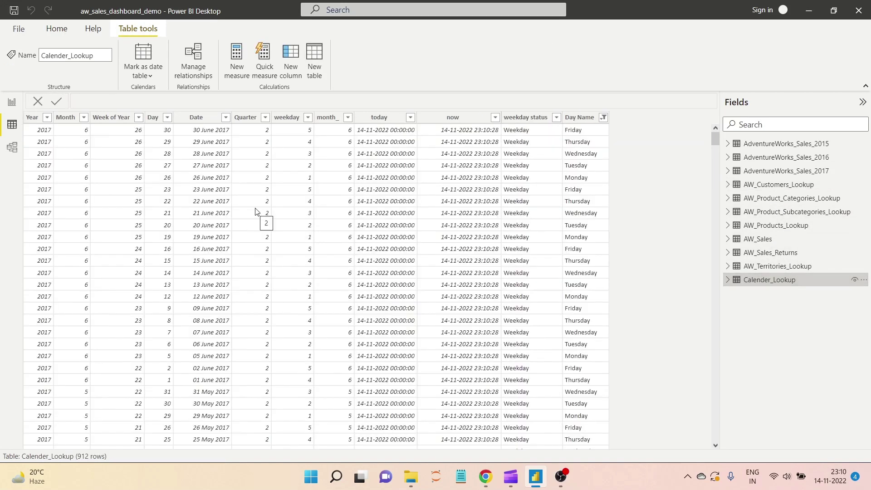
click(579, 121)
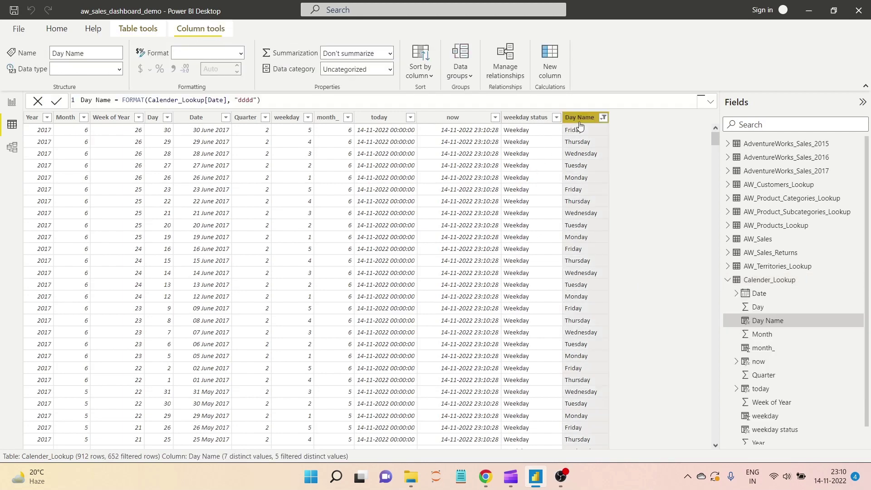
right_click(579, 123)
click(608, 191)
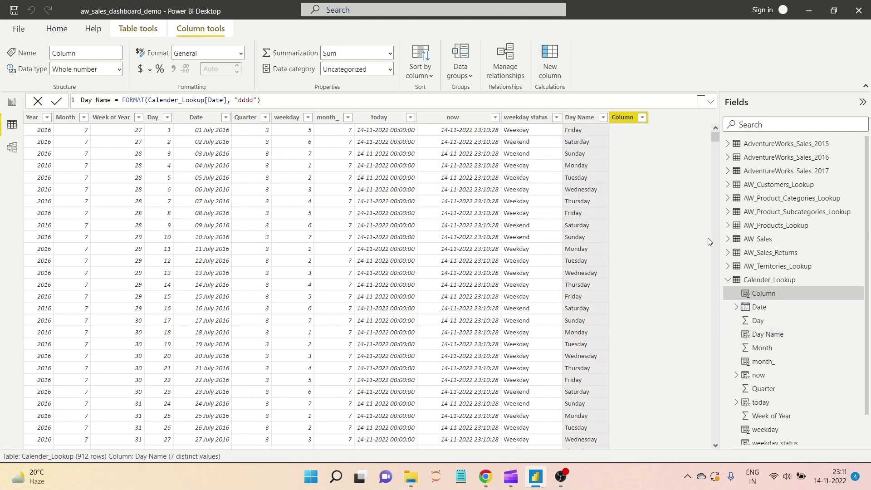
Step: Define the new column as Day Name Short = LEFT(Calender_Lookup[Day Name], 3) and commit the formula
double_click(89, 100)
text(Day Name)
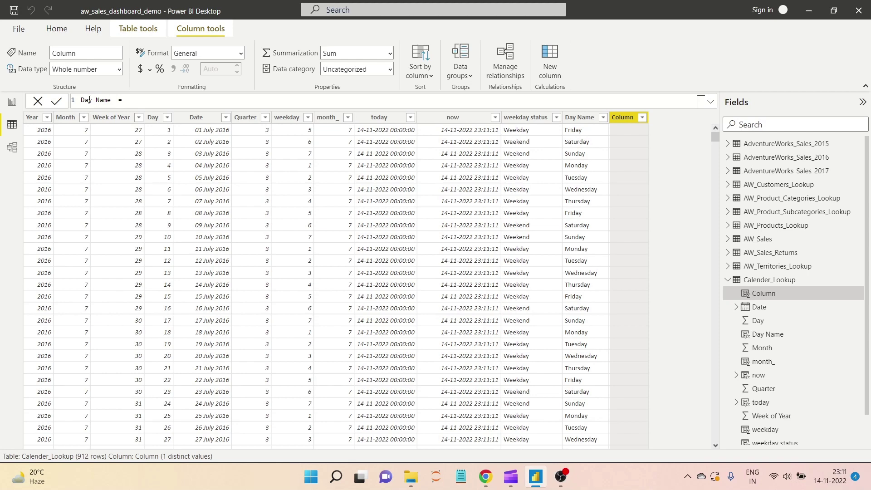
text( Short = LEFT()
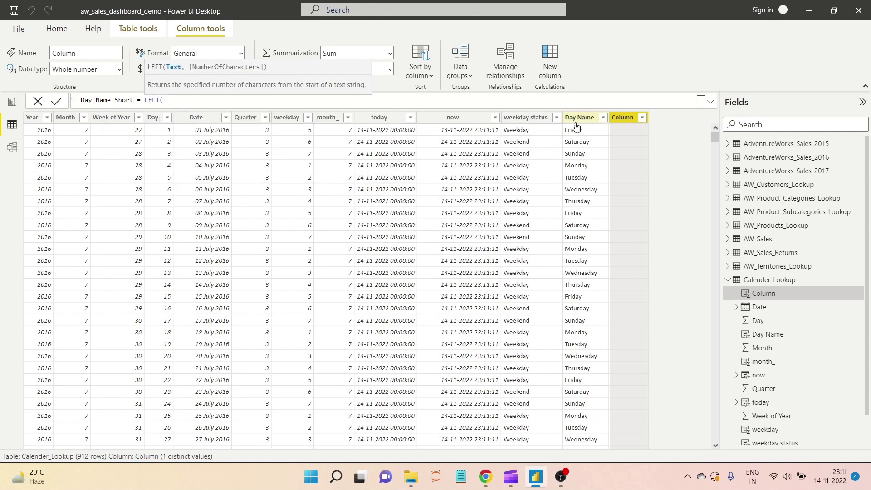
text(day name)
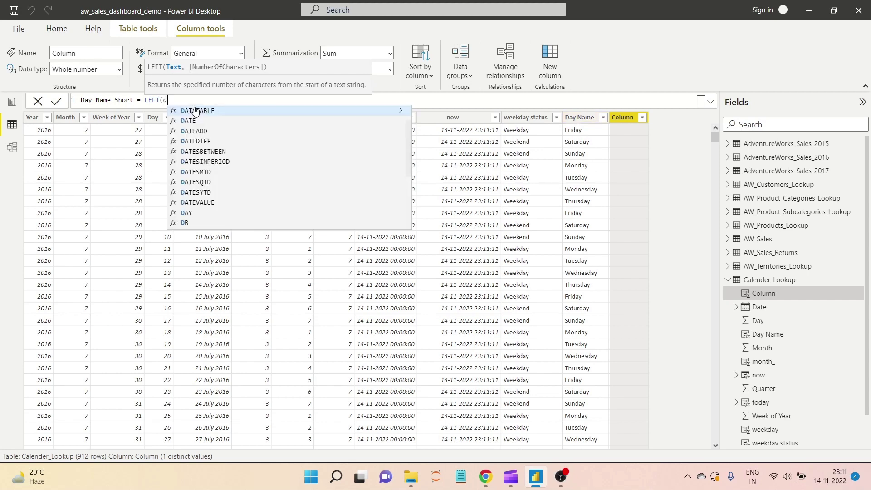
click(195, 111)
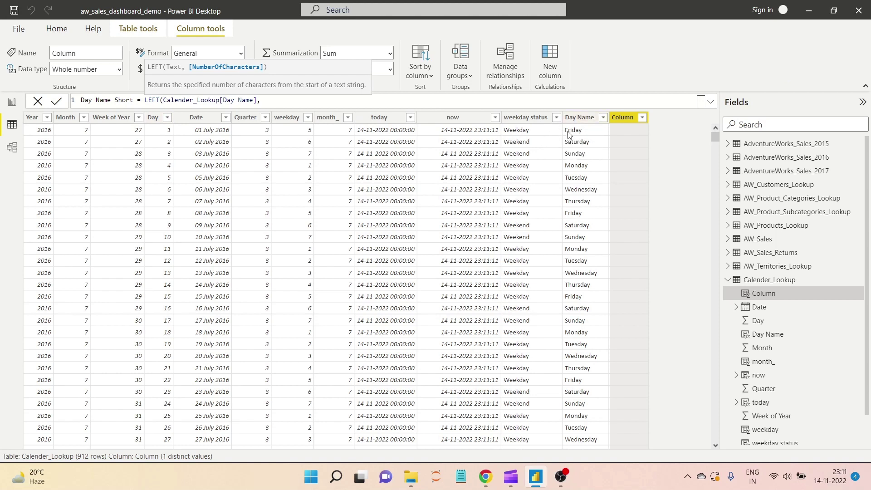
text(3))
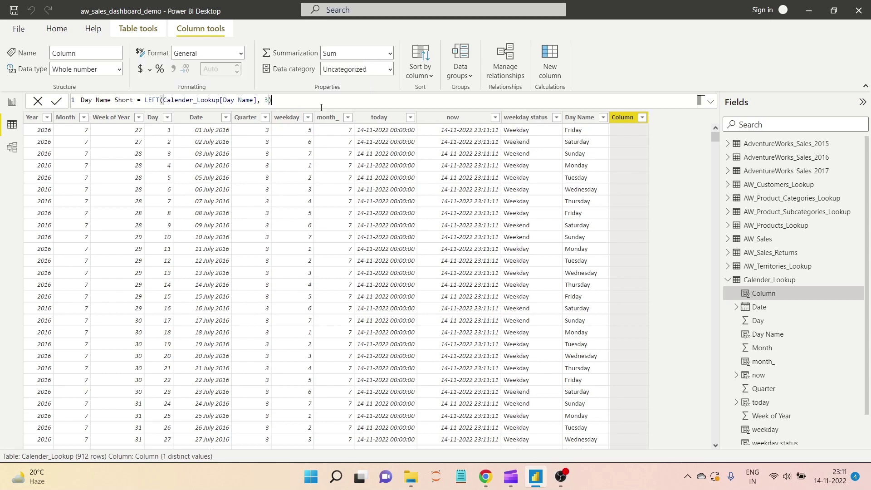
key(Return)
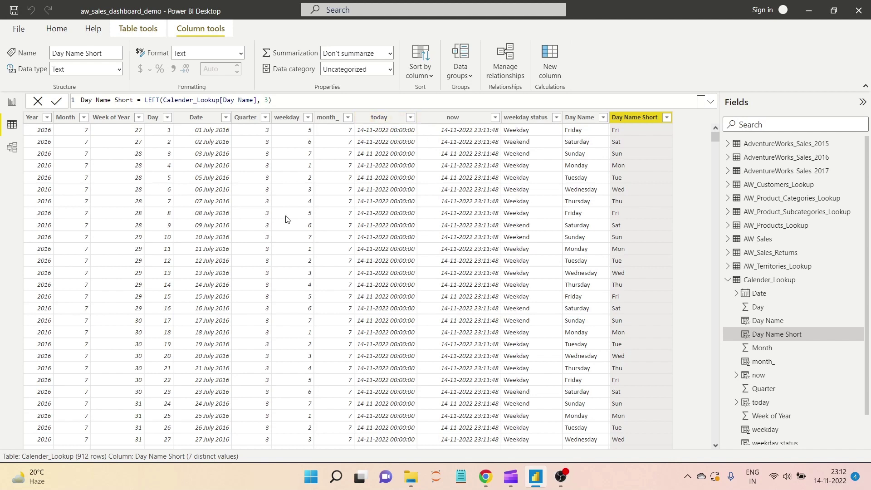
Step: Add another calculated column to Calender_Lookup, name it Year Short and start its expression with the RIGHT function
click(30, 118)
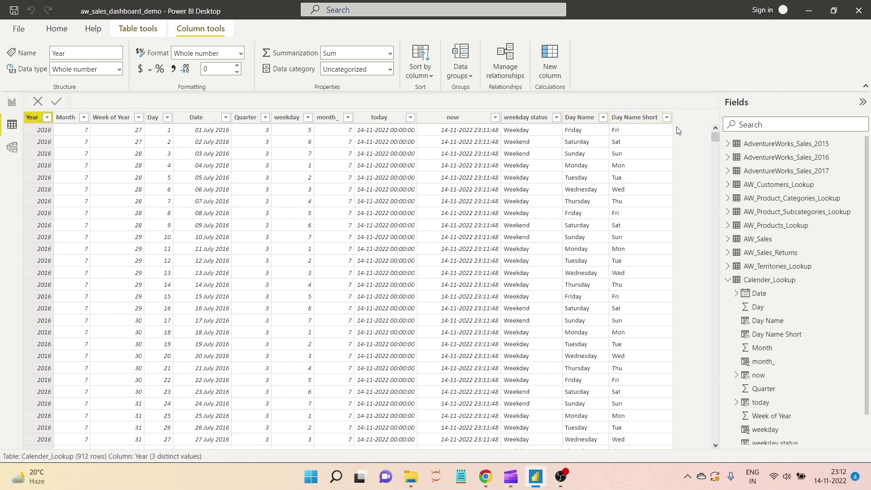
click(545, 53)
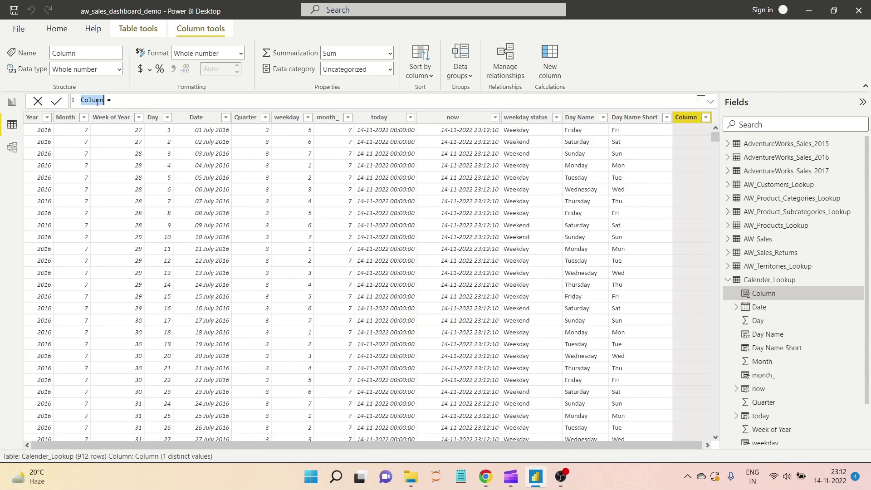
text(Year Short)
key(End)
text(right)
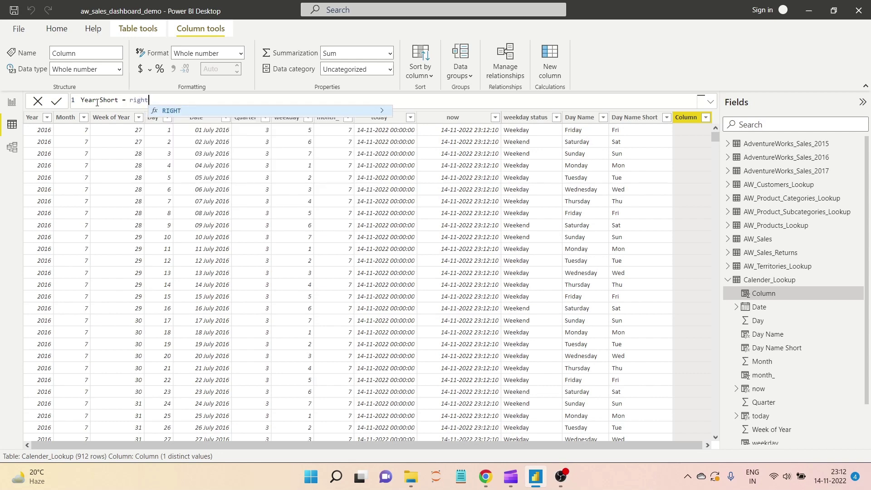
key(Tab)
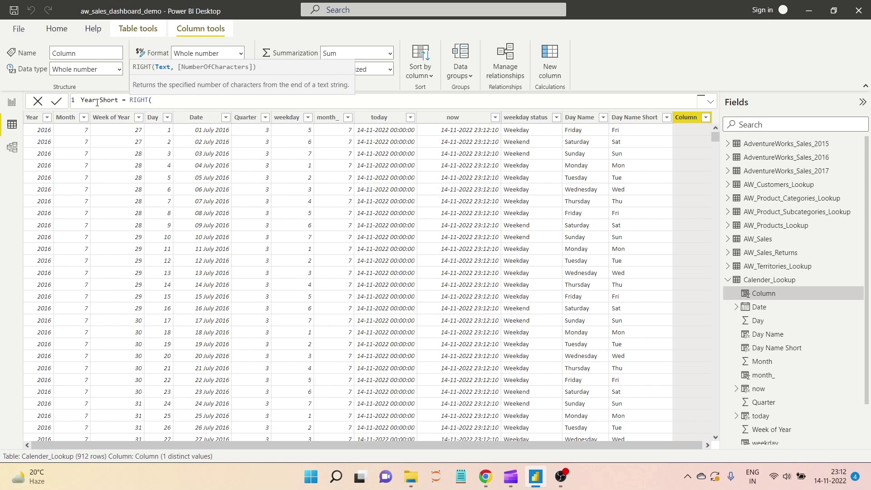
Step: Complete the Year Short formula as RIGHT(Calender_Lookup[Year], 2), commit it and check the column's distinct values
text(year)
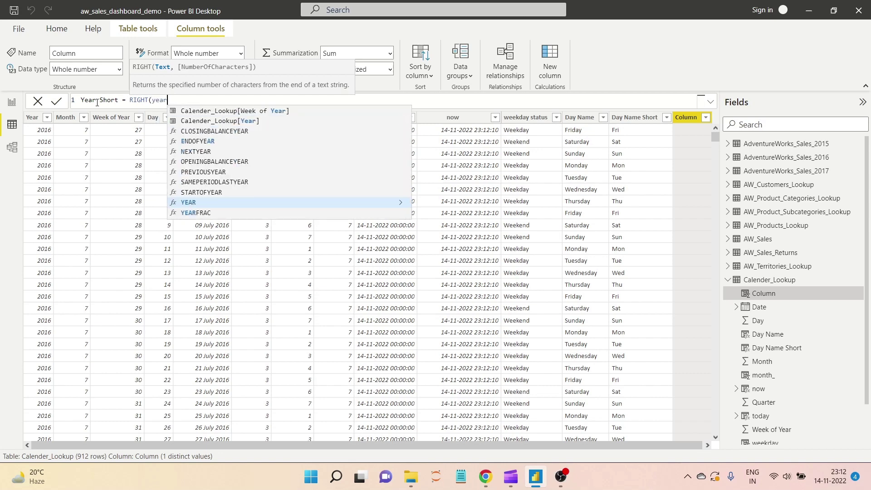
click(236, 121)
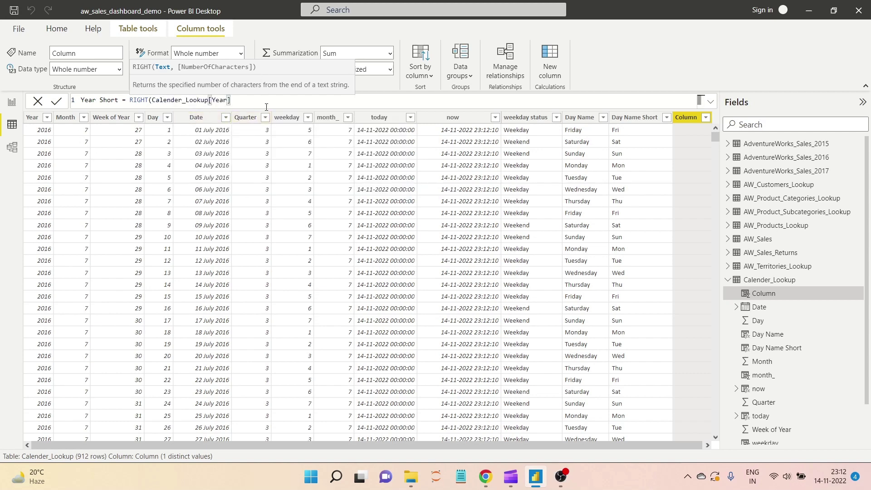
text(, )
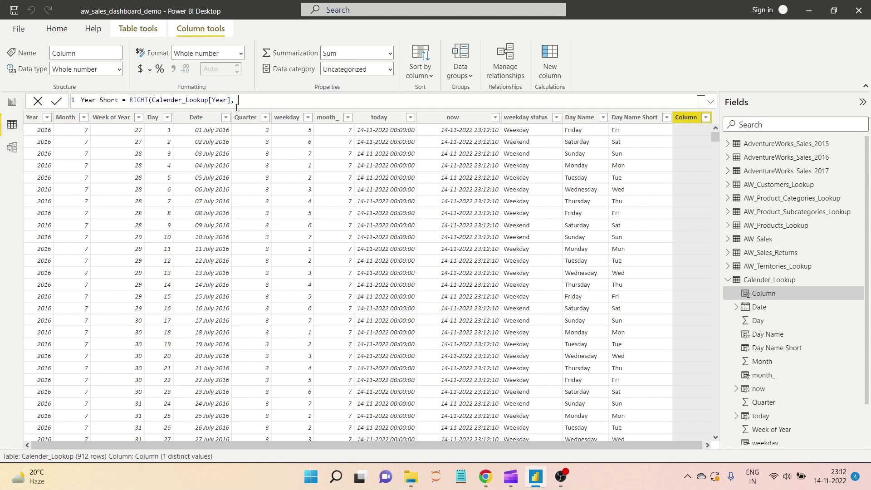
text(2))
key(Return)
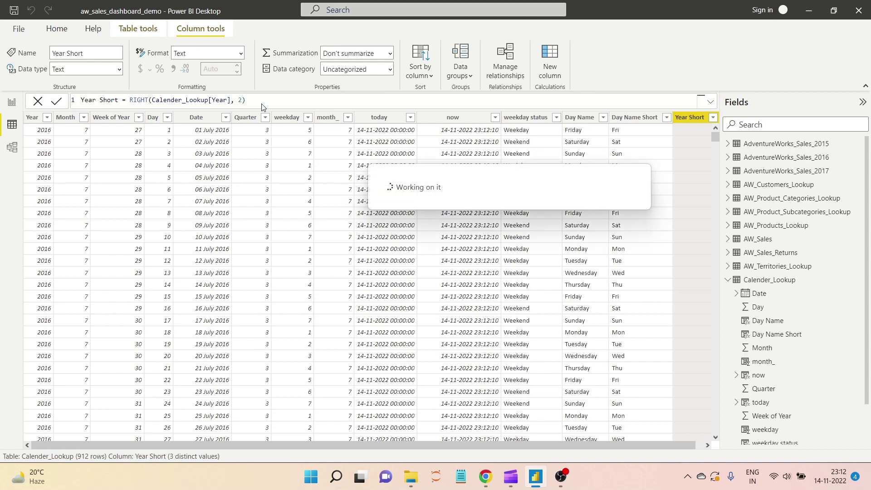
click(714, 117)
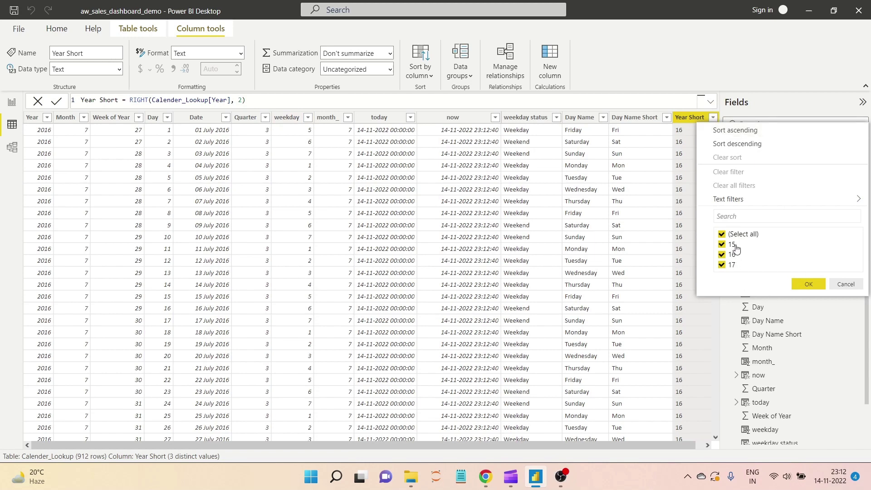
click(685, 120)
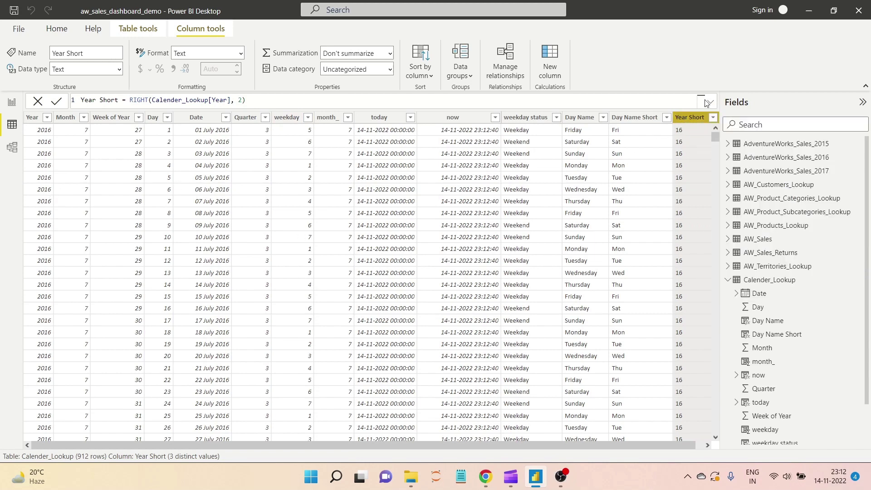